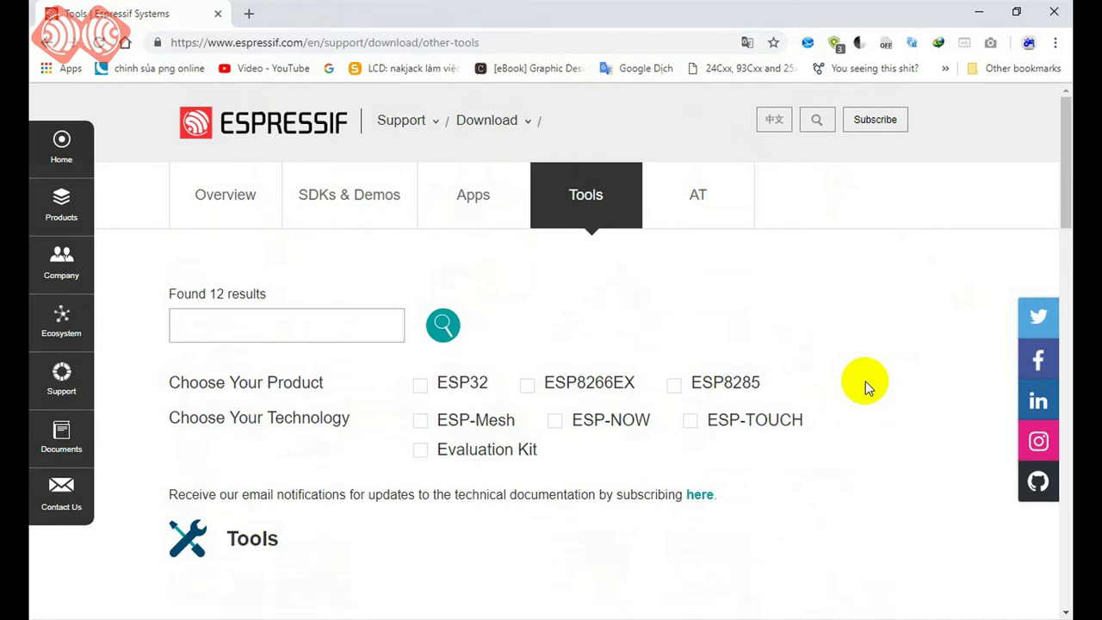
Download the Flash Download Tools (ESP8266 & ESP32) V3.6.5 package for Windows PC from the Espressif tools page
{"action": "scroll", "coordinate": [881, 377], "scroll_direction": "down", "scroll_amount": 5}
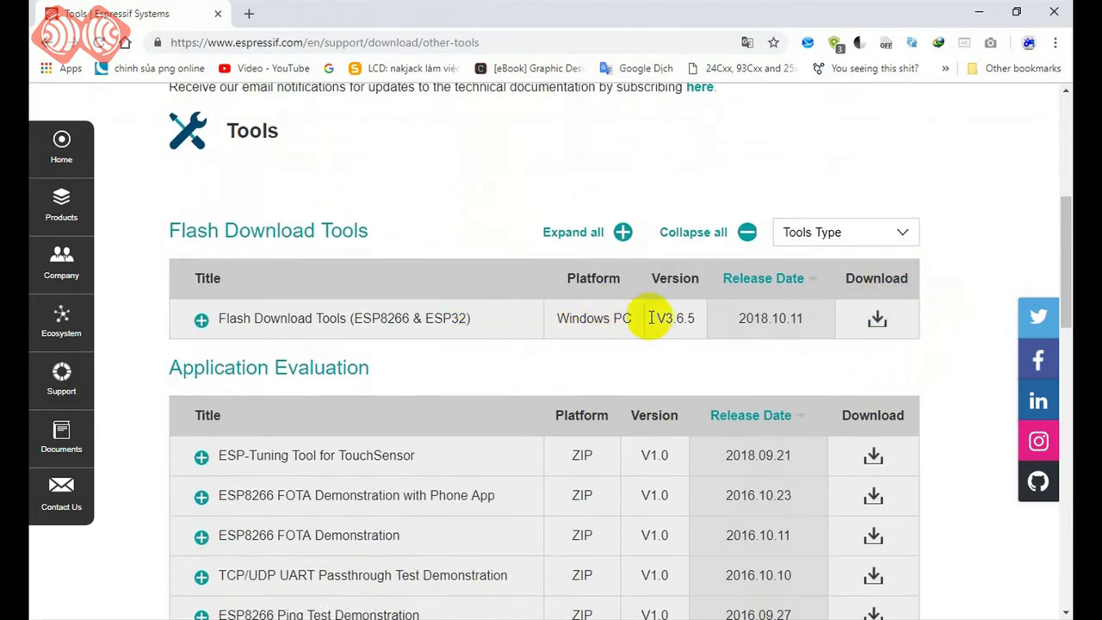
{"action": "left_click", "coordinate": [873, 325]}
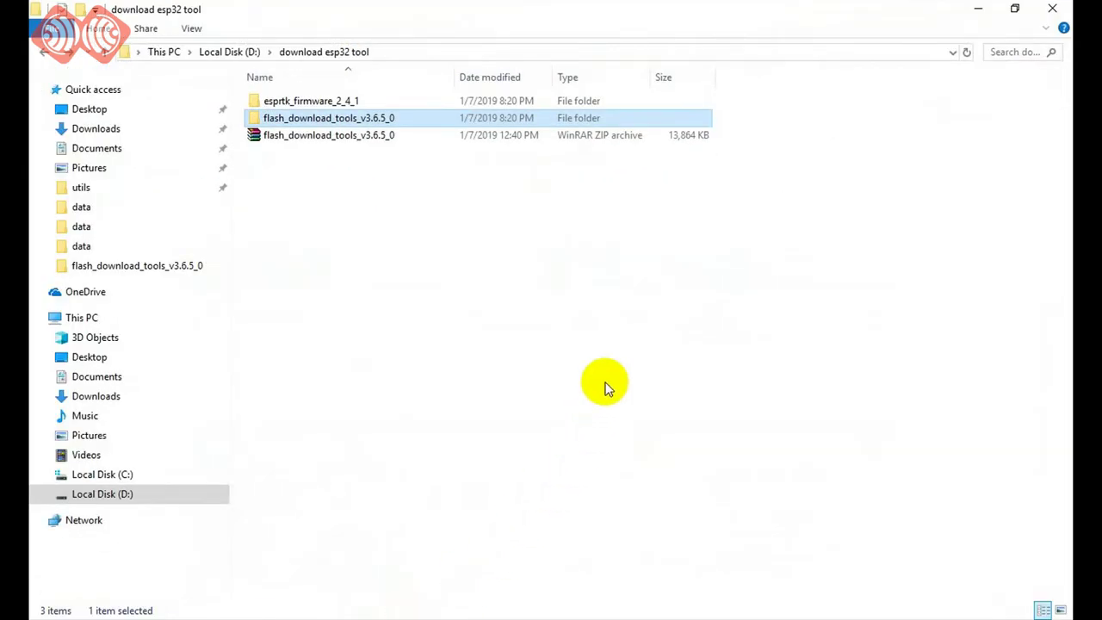
In the download esp32 tool folder, go into the innermost flash_download_tools_v3.6.5 folder and launch the flash_download_tools_v3.6.5 application
{"action": "left_click", "coordinate": [454, 182]}
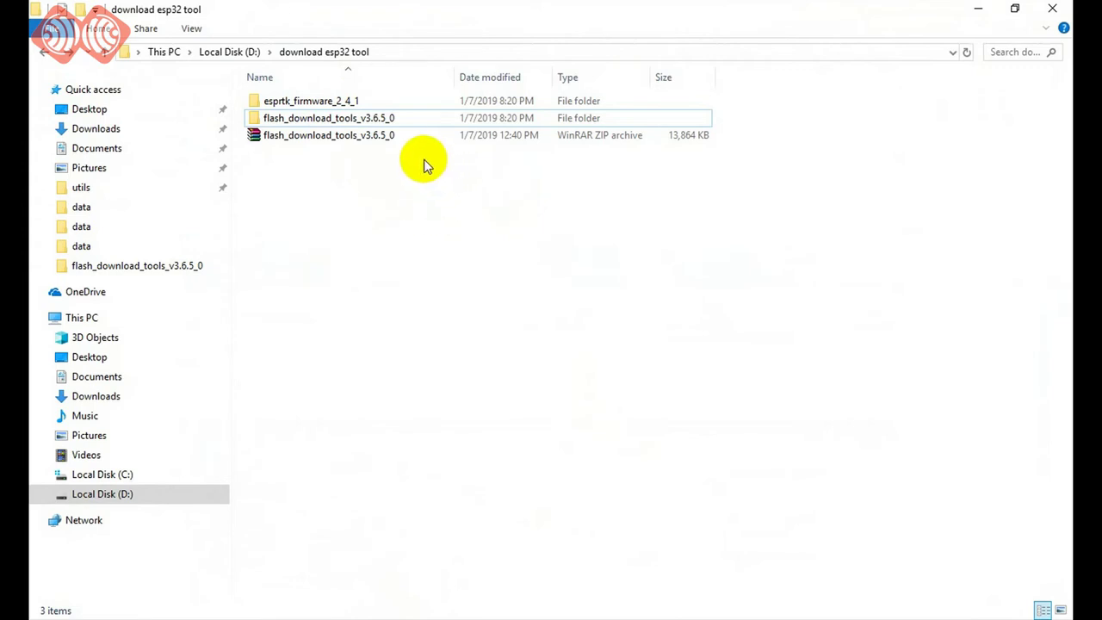
{"action": "double_click", "coordinate": [386, 118]}
{"action": "left_click", "coordinate": [389, 100]}
{"action": "double_click", "coordinate": [389, 100]}
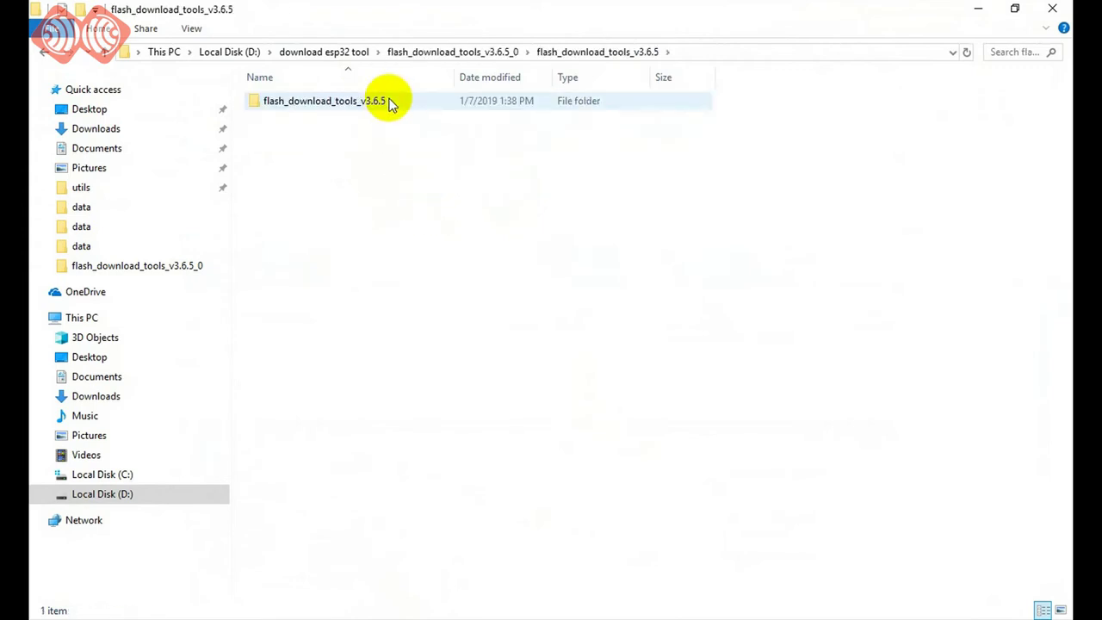
{"action": "left_click", "coordinate": [389, 100]}
{"action": "double_click", "coordinate": [389, 101]}
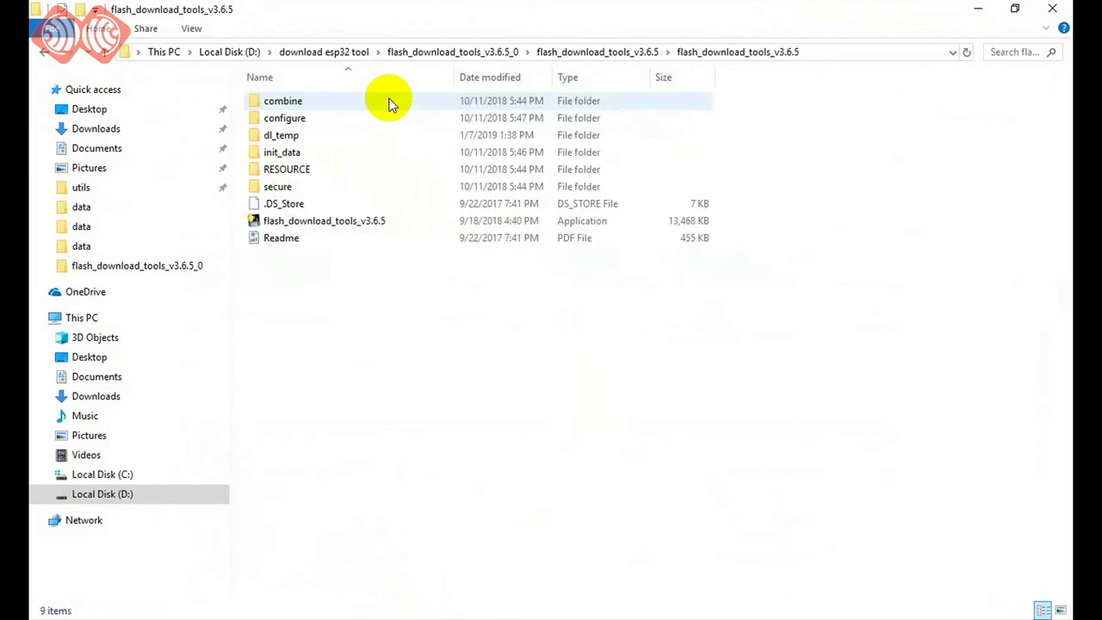
{"action": "double_click", "coordinate": [339, 221]}
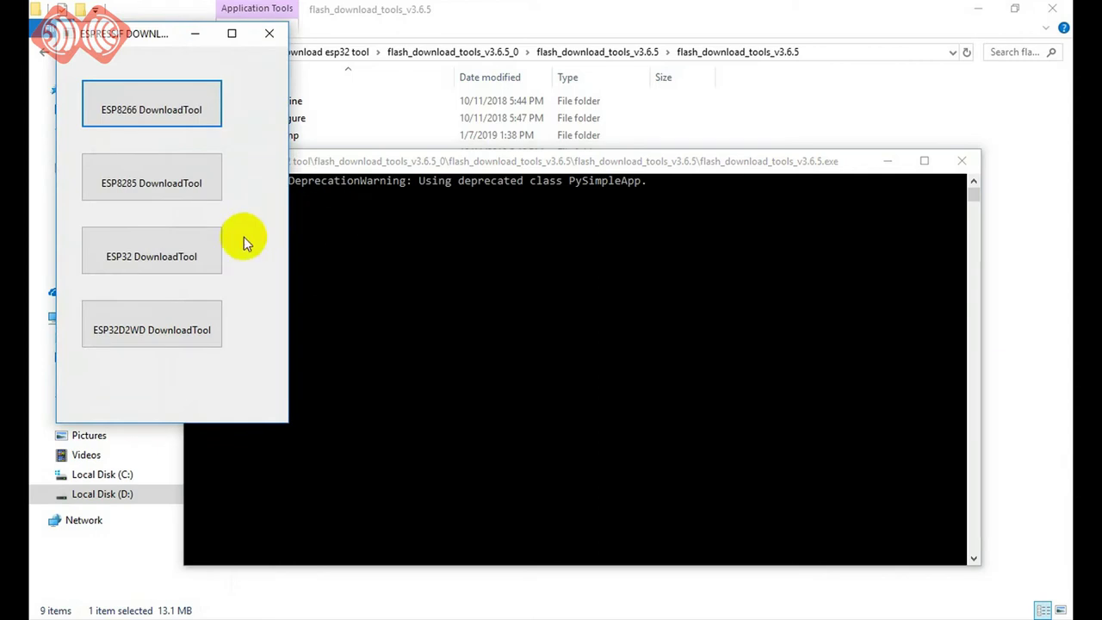
Move and narrow the console window away from the chip chooser, and open the ESP32 DownloadTool in a widened window
{"action": "left_click_drag", "start_coordinate": [489, 161], "coordinate": [560, 110]}
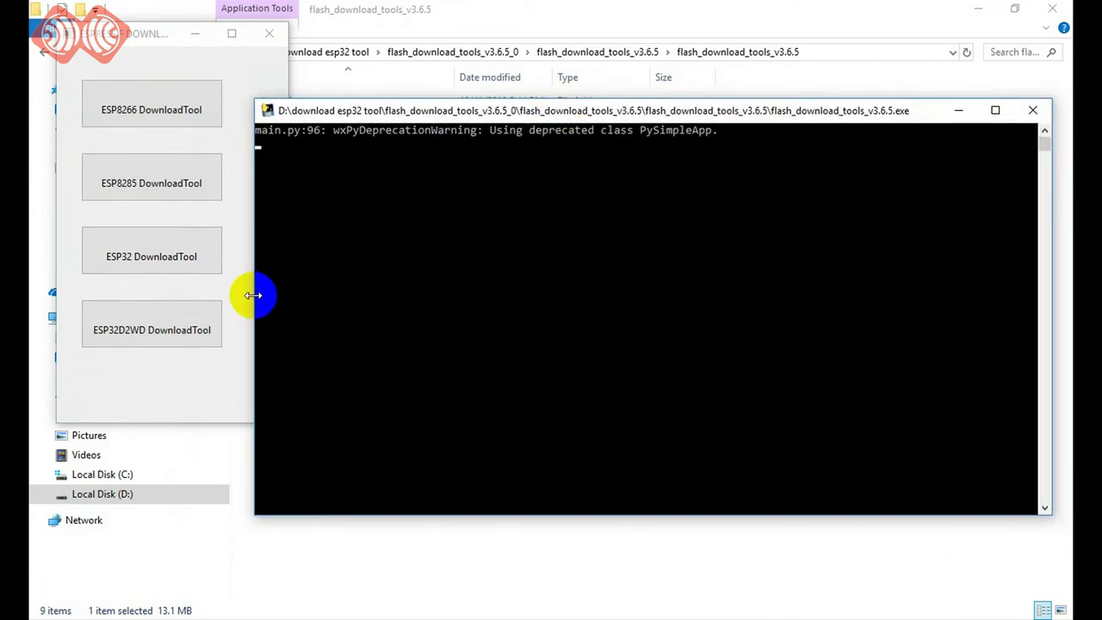
{"action": "left_click_drag", "start_coordinate": [253, 295], "coordinate": [412, 270]}
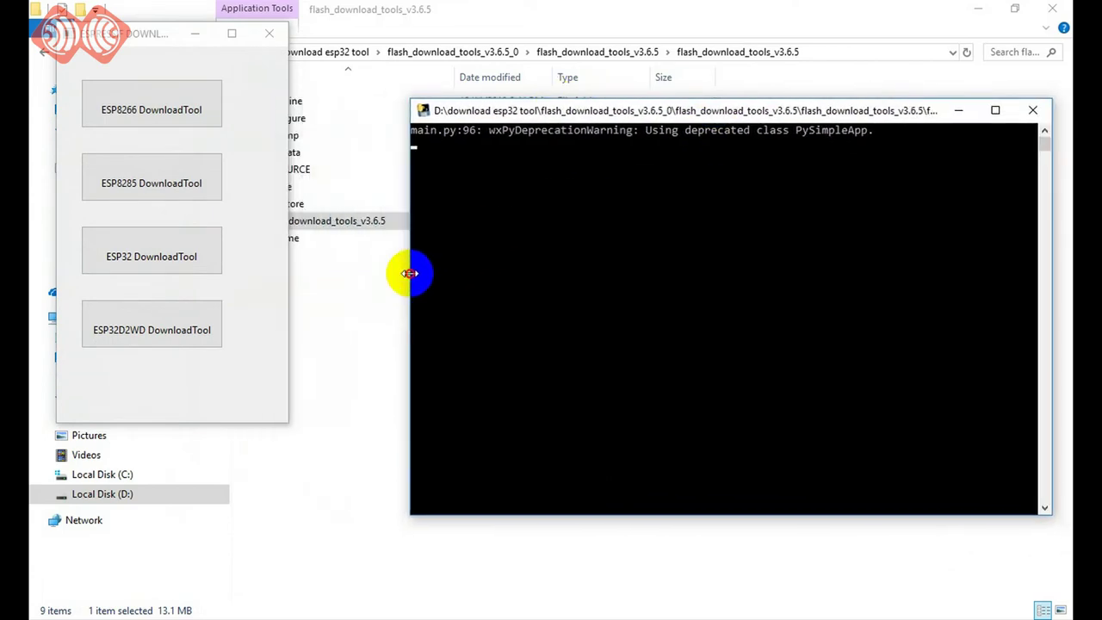
{"action": "left_click", "coordinate": [159, 270]}
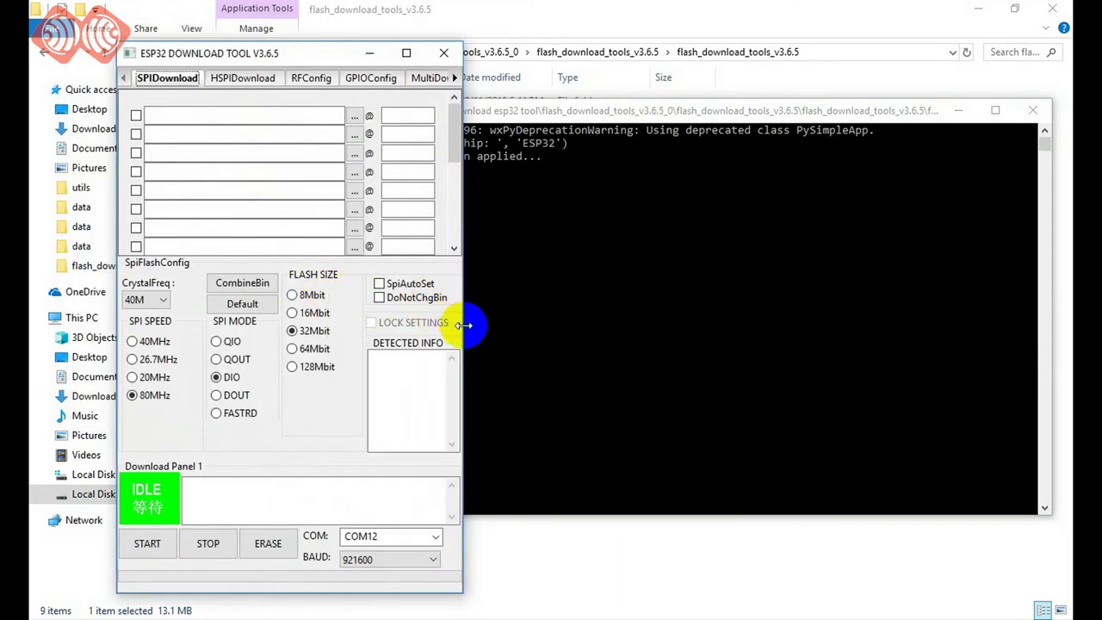
{"action": "left_click_drag", "start_coordinate": [463, 324], "coordinate": [739, 321]}
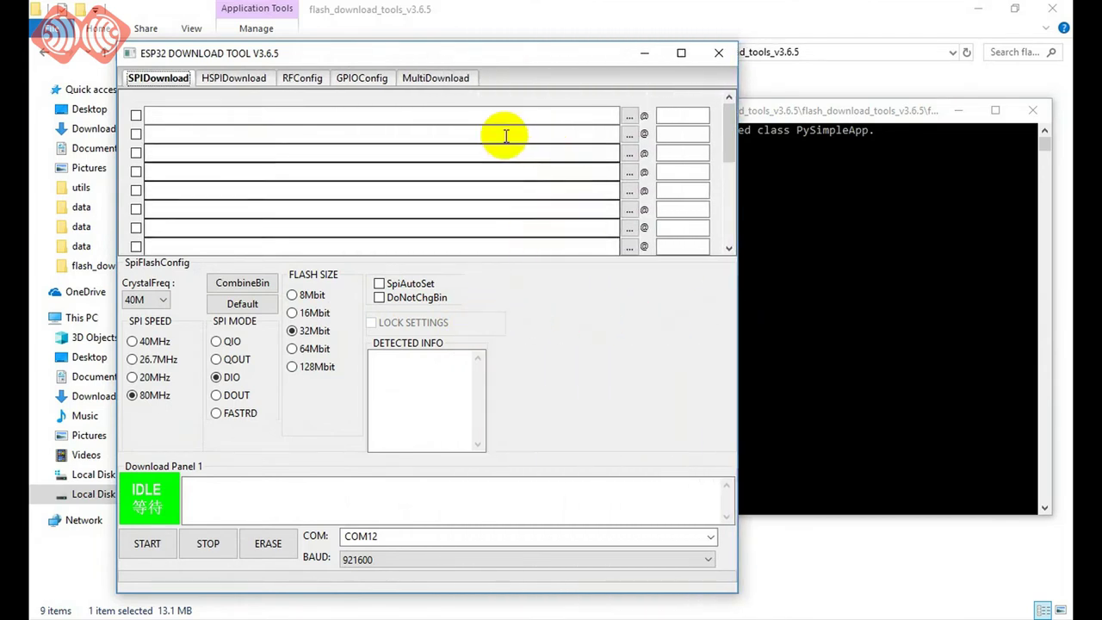
Load _a_0x1000.bin from the esprtk_firmware_2_4_1 folder into the first SPIDownload row
{"action": "left_click", "coordinate": [628, 116]}
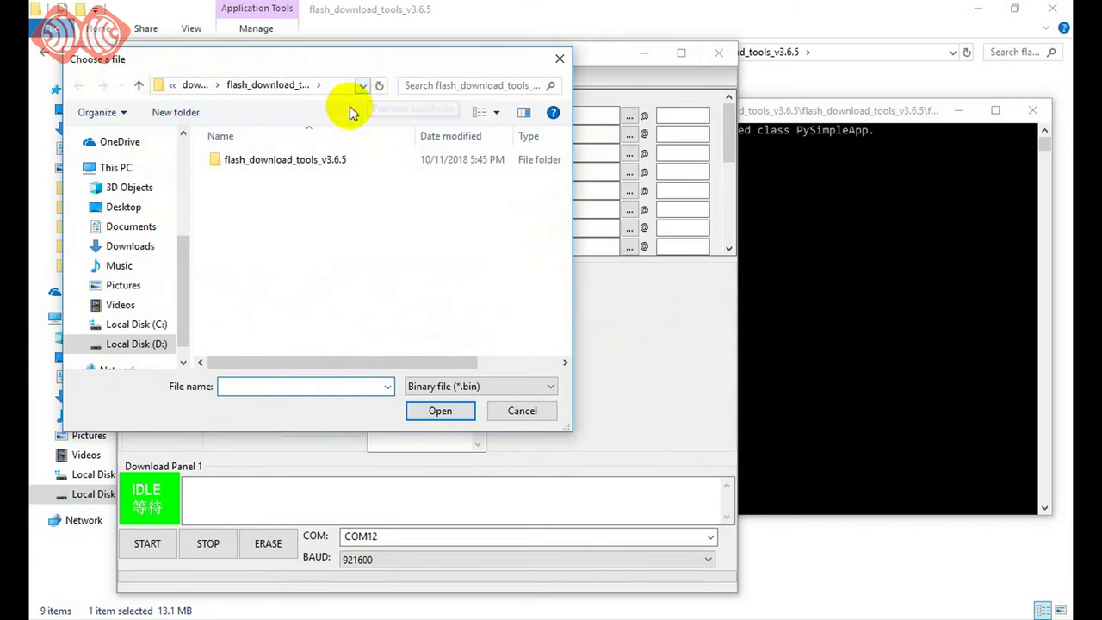
{"action": "left_click", "coordinate": [362, 86]}
{"action": "left_click", "coordinate": [363, 86]}
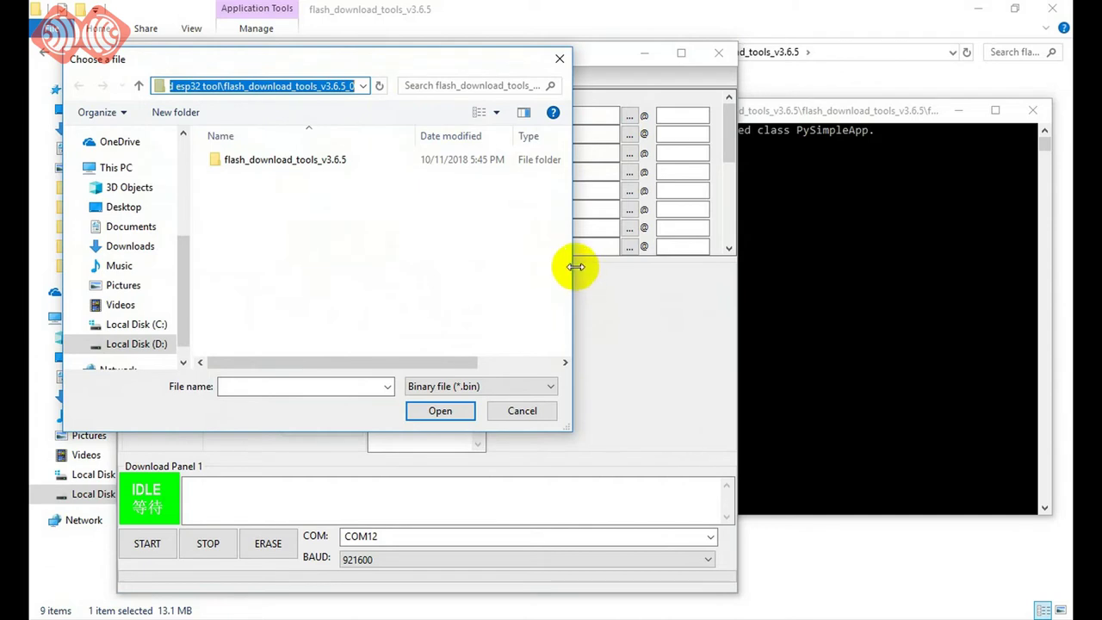
{"action": "left_click_drag", "start_coordinate": [575, 267], "coordinate": [788, 274]}
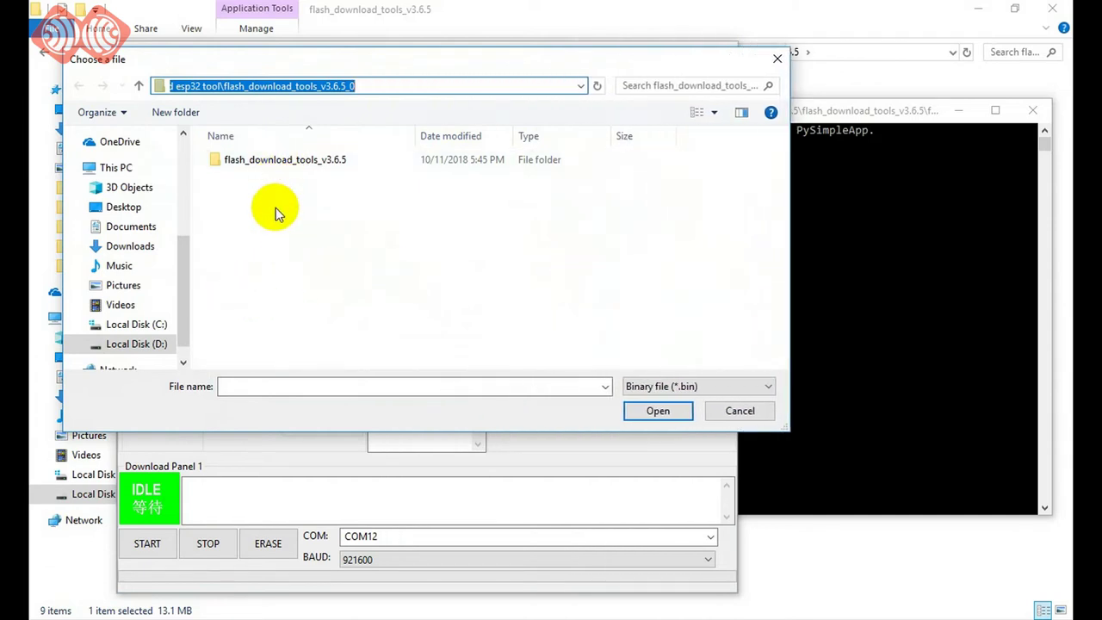
{"action": "key", "text": "alt+Up"}
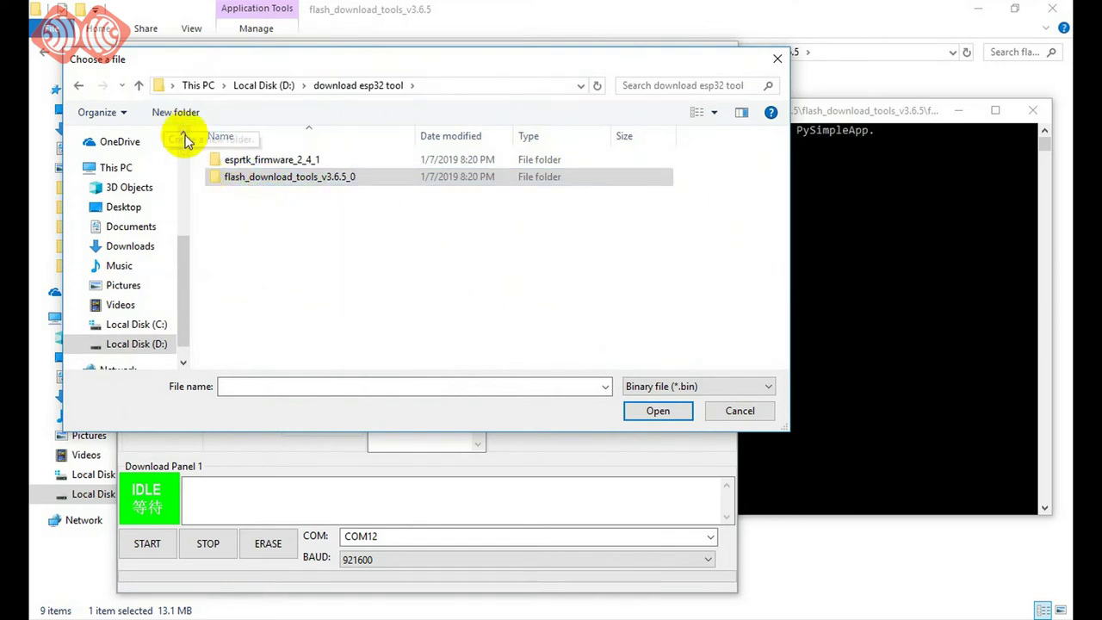
{"action": "double_click", "coordinate": [241, 166]}
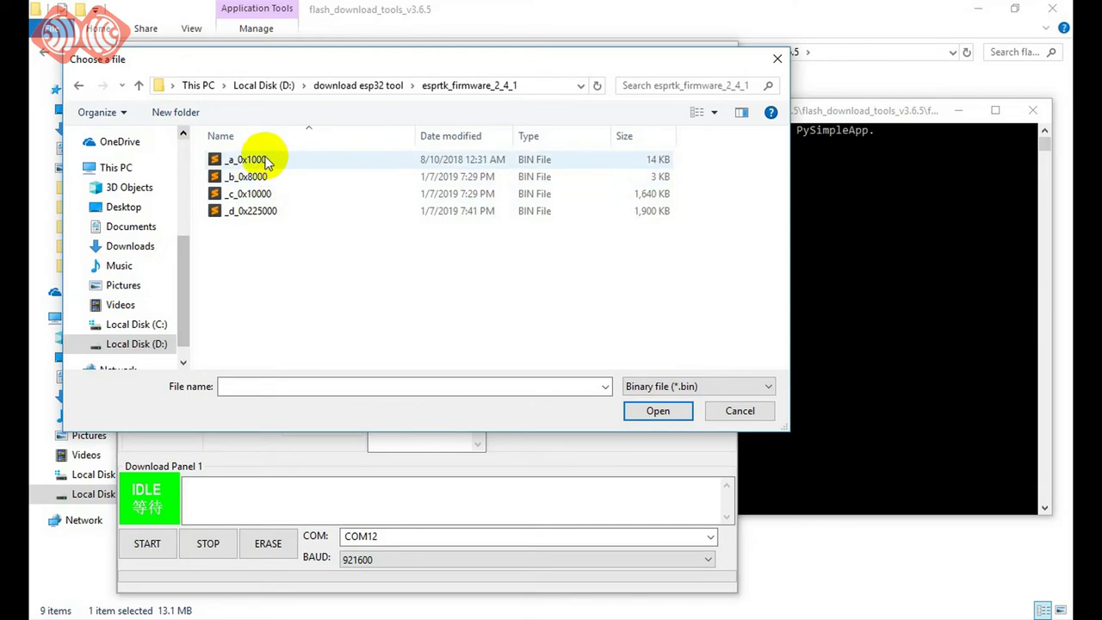
{"action": "left_click", "coordinate": [260, 161]}
{"action": "left_click", "coordinate": [659, 411]}
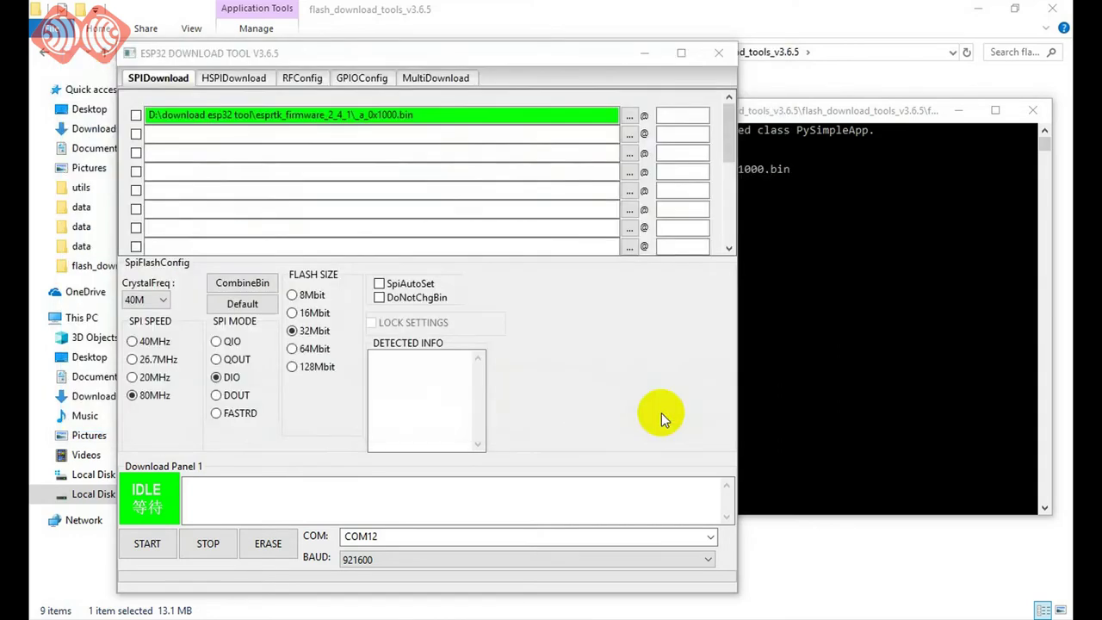
Load _b_0x8000.bin, _c_0x10000.bin and _d_0x225000.bin into the second, third and fourth download rows
{"action": "left_click", "coordinate": [630, 137]}
{"action": "left_click", "coordinate": [291, 177]}
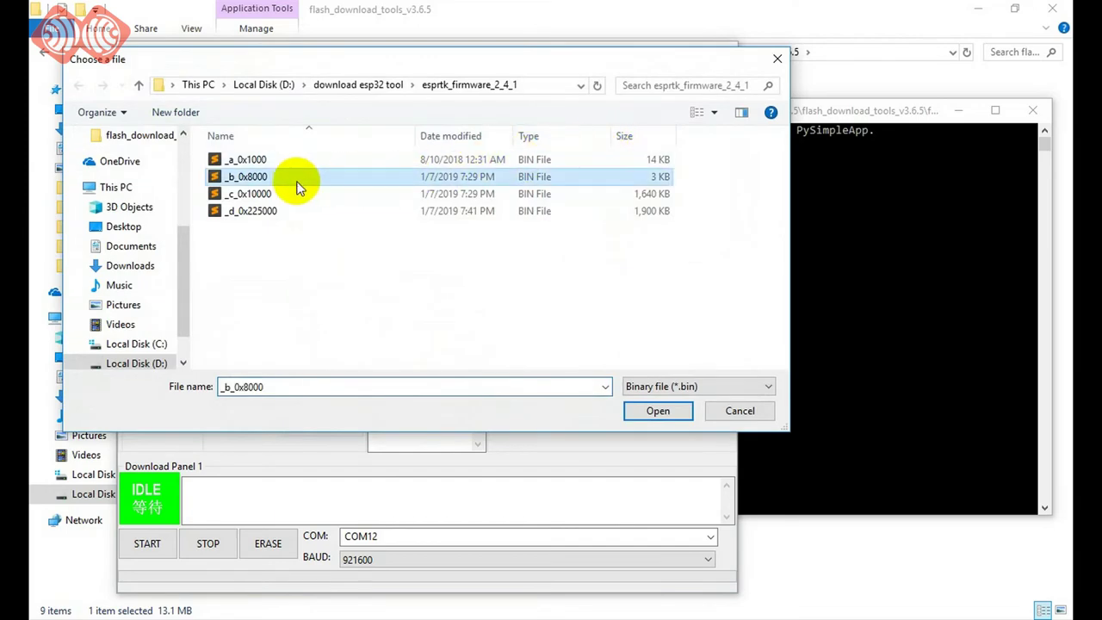
{"action": "left_click", "coordinate": [643, 412]}
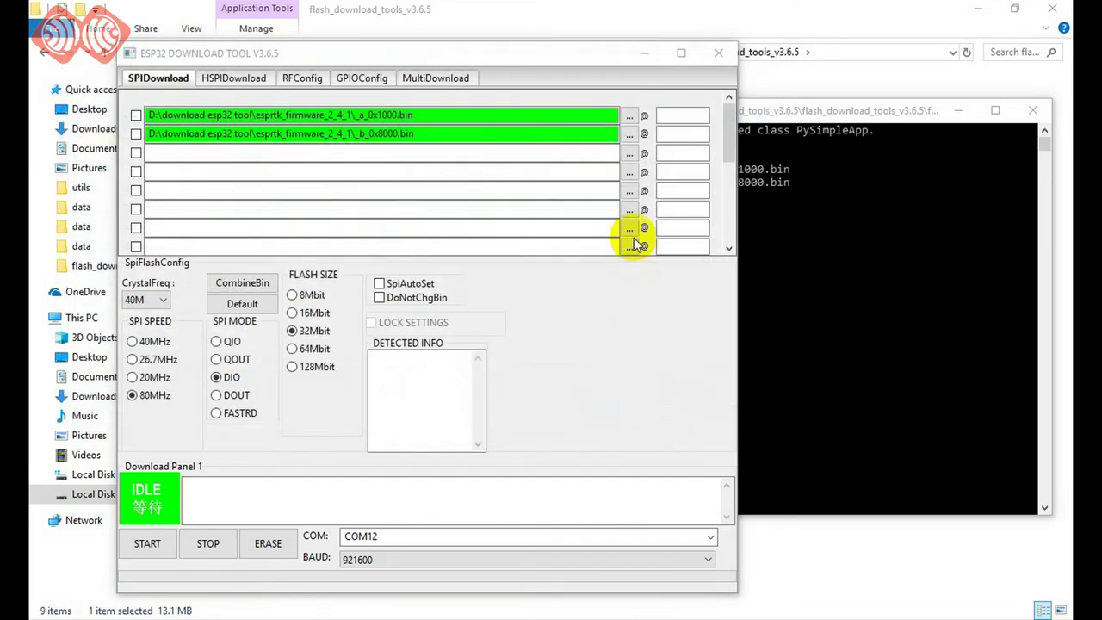
{"action": "left_click", "coordinate": [629, 159]}
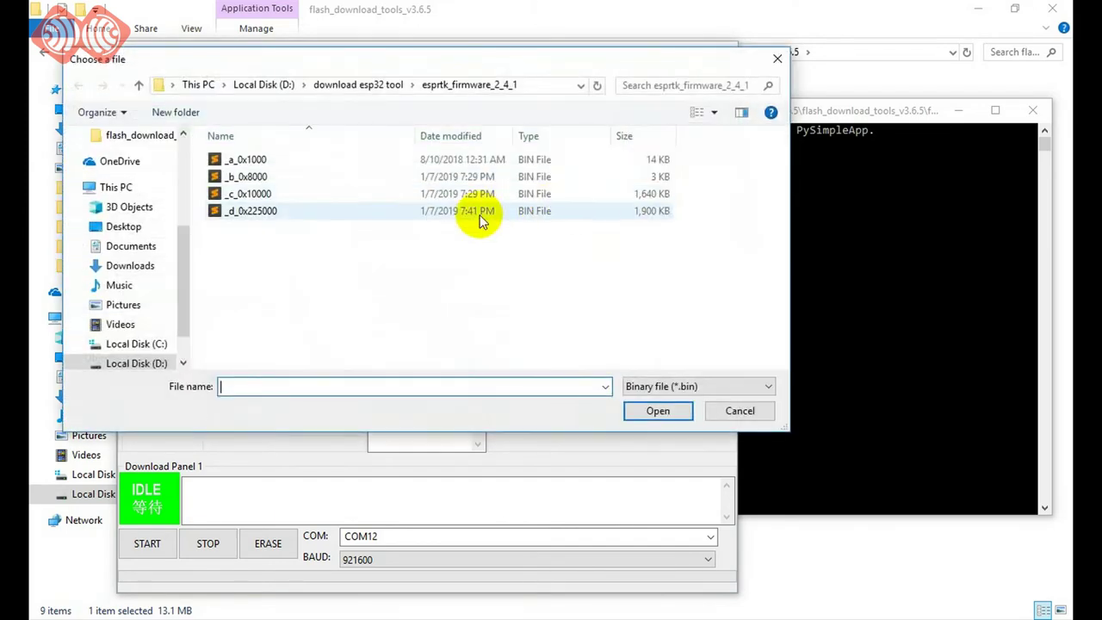
{"action": "left_click", "coordinate": [283, 193]}
{"action": "left_click", "coordinate": [649, 408]}
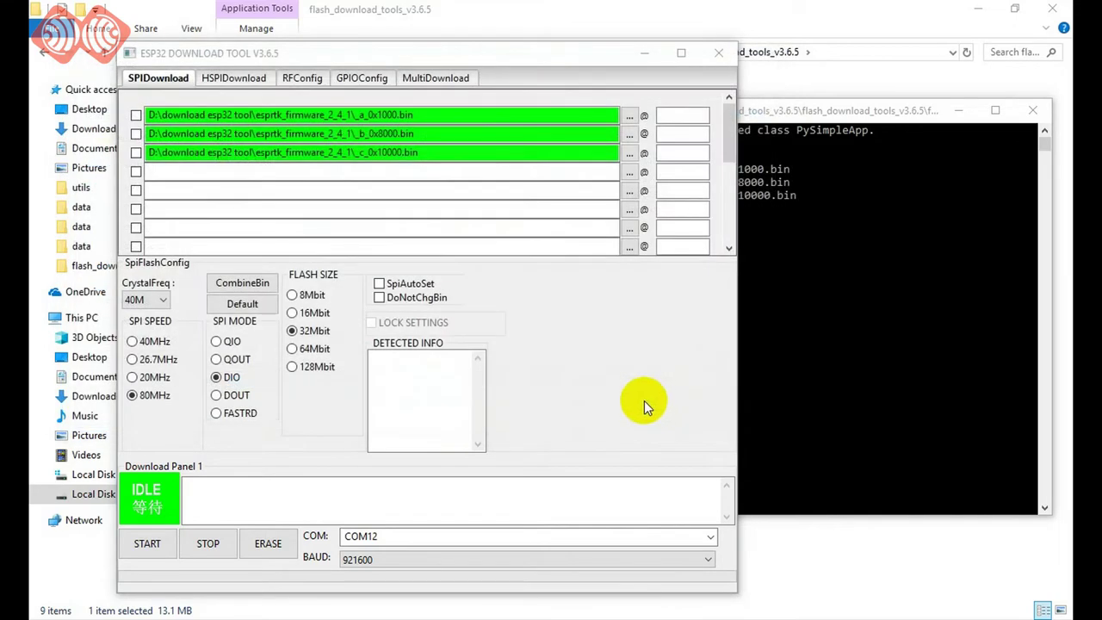
{"action": "left_click", "coordinate": [628, 173]}
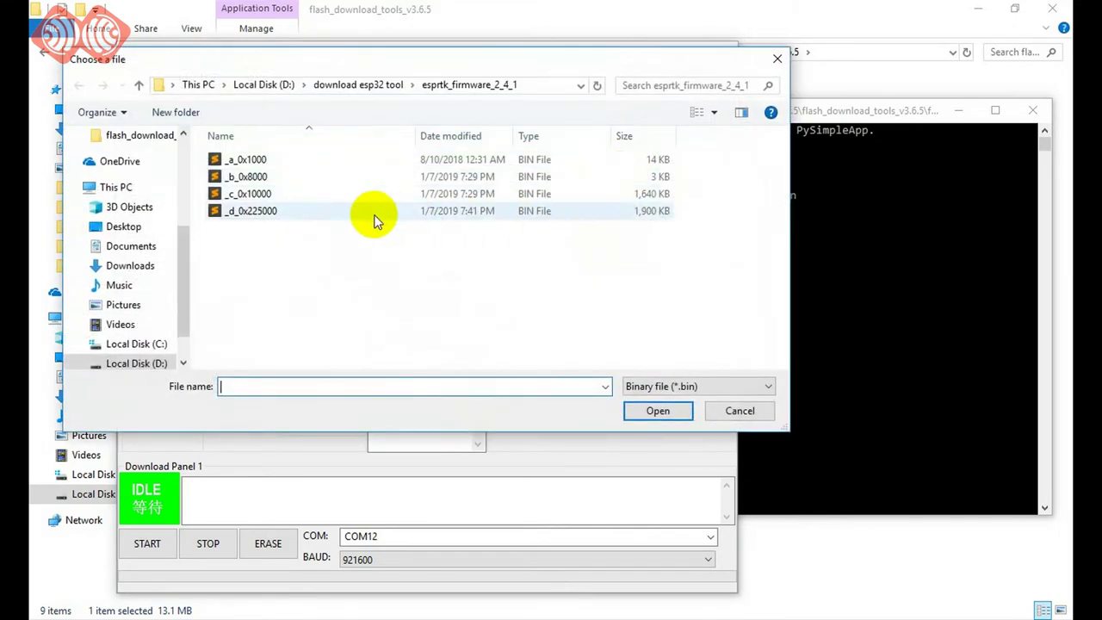
{"action": "left_click", "coordinate": [295, 212]}
{"action": "left_click", "coordinate": [652, 412]}
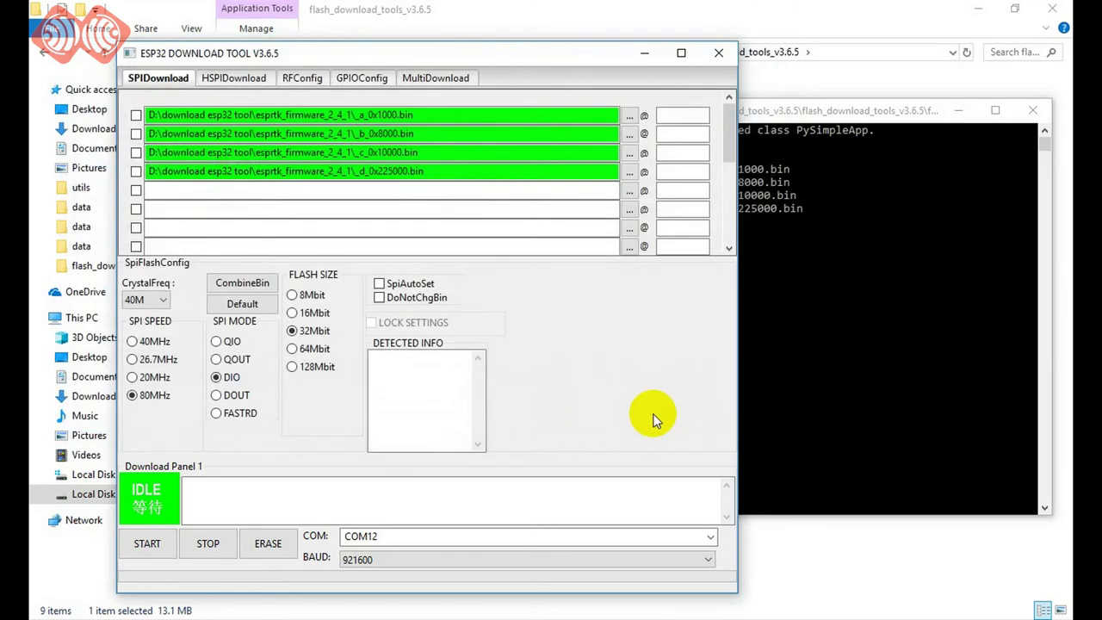
Set the flash addresses of the four firmware files to 0x1000, 0x8000, 0x10000 and 0x225000 in row order
{"action": "left_click", "coordinate": [682, 116]}
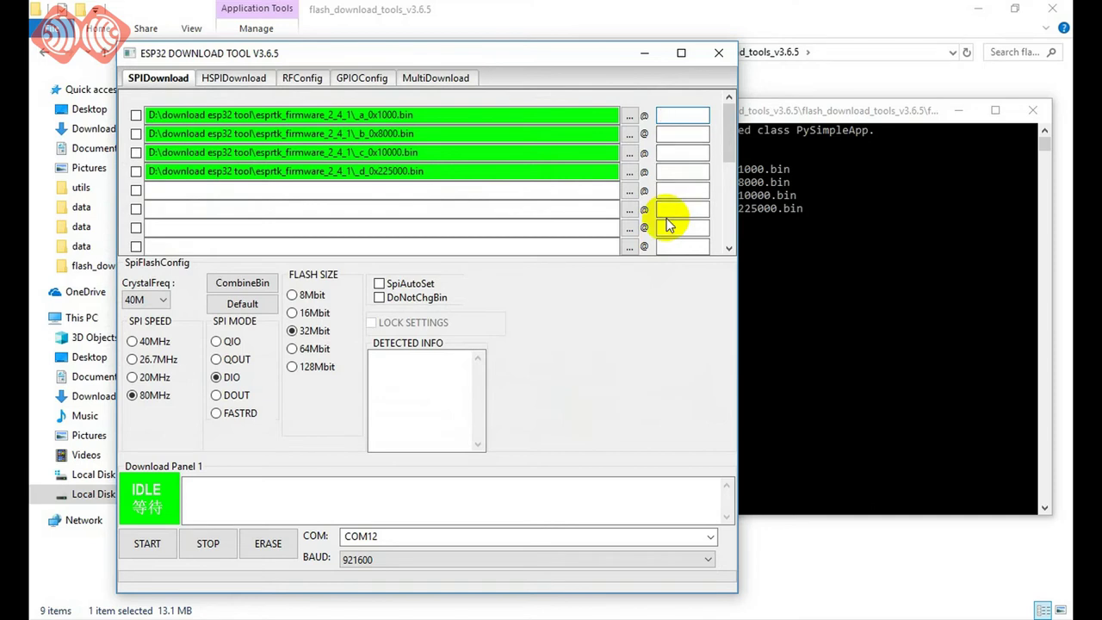
{"action": "type", "text": "0x1000"}
{"action": "left_click", "coordinate": [684, 133]}
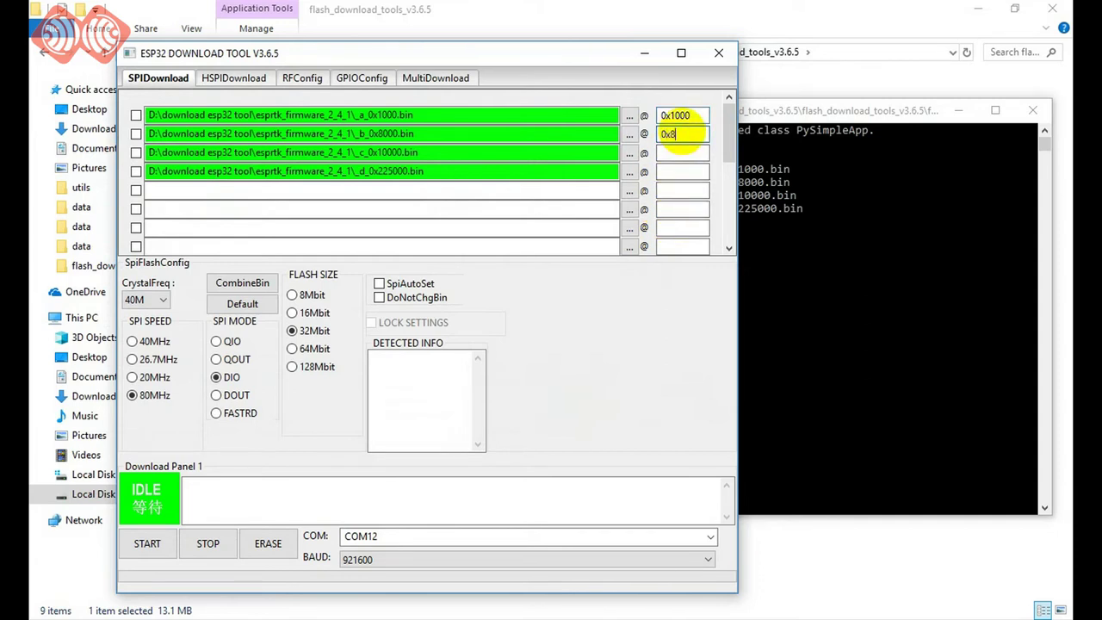
{"action": "type", "text": "0x8000"}
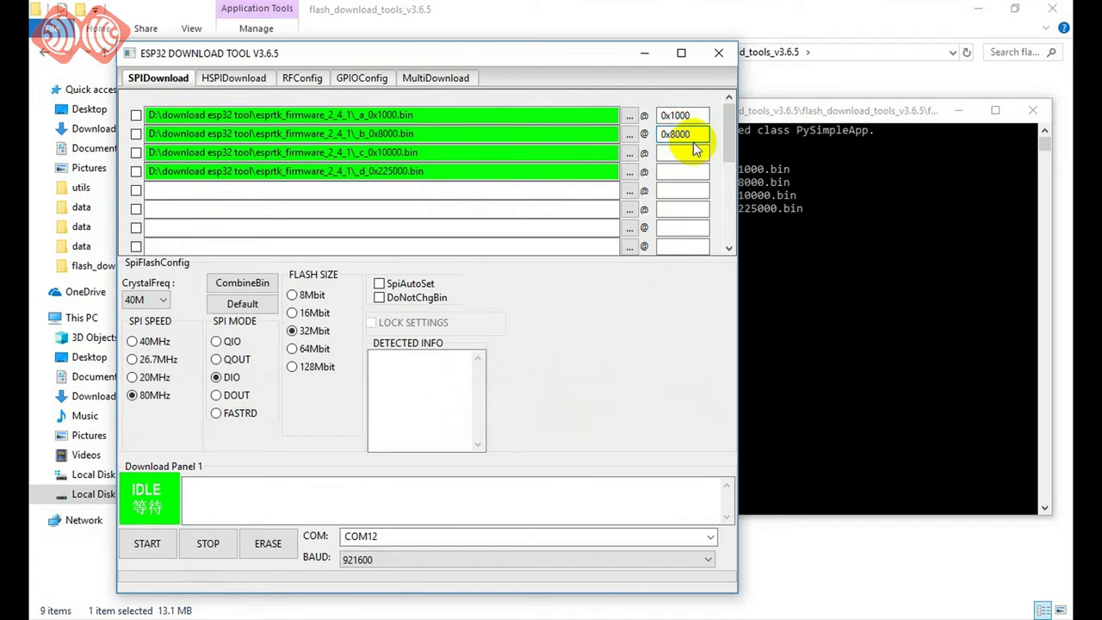
{"action": "left_click", "coordinate": [684, 152]}
{"action": "type", "text": "0"}
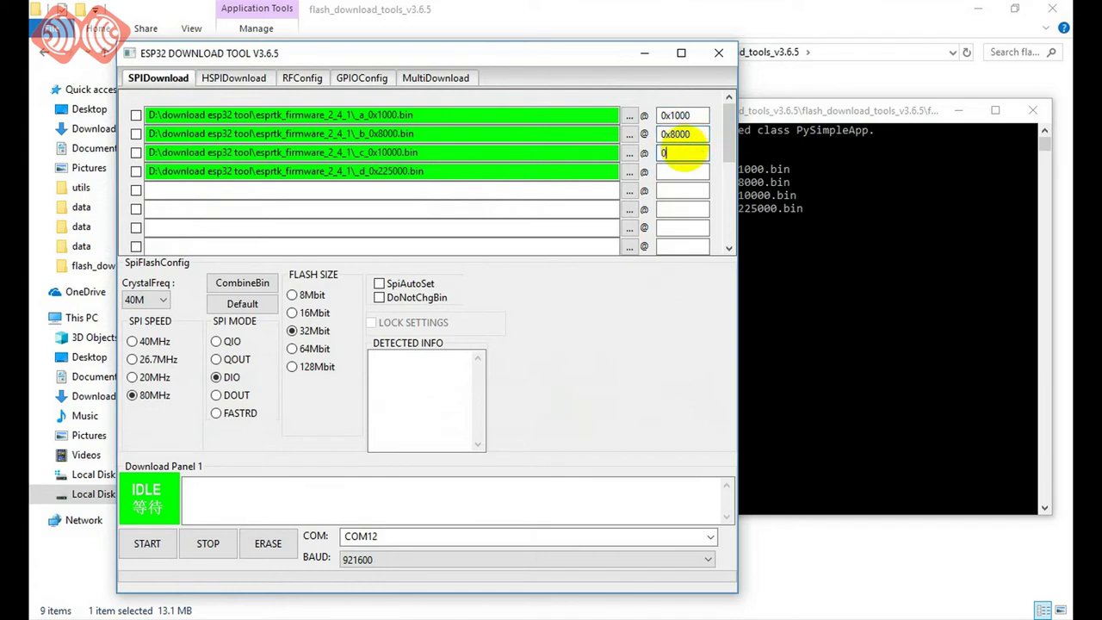
{"action": "type", "text": "x10000"}
{"action": "left_click", "coordinate": [684, 171]}
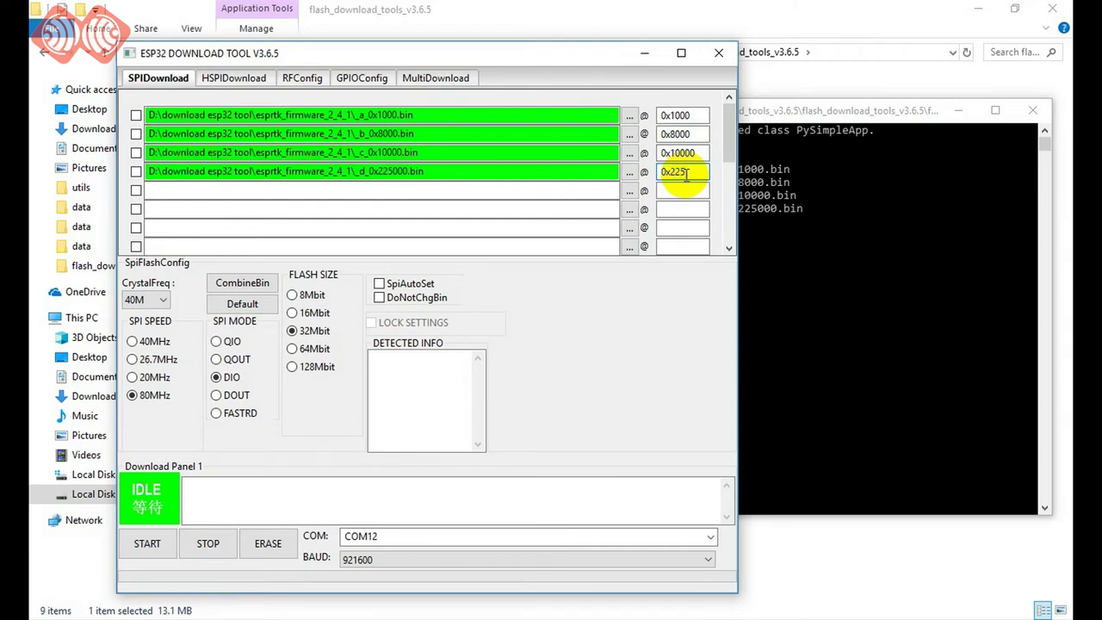
{"action": "type", "text": "00"}
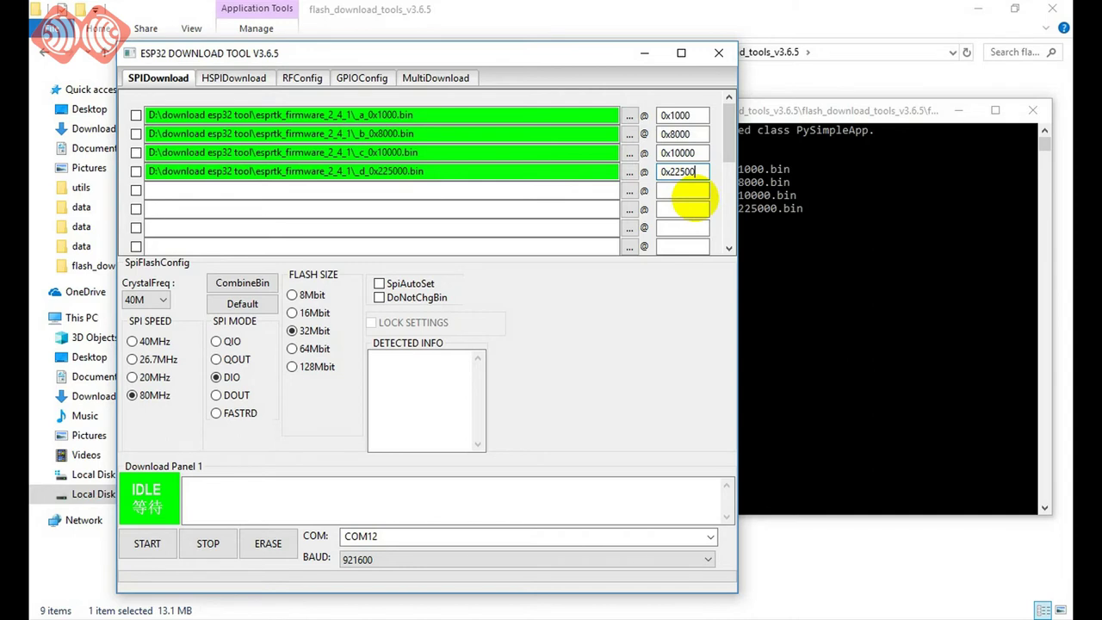
{"action": "type", "text": "0"}
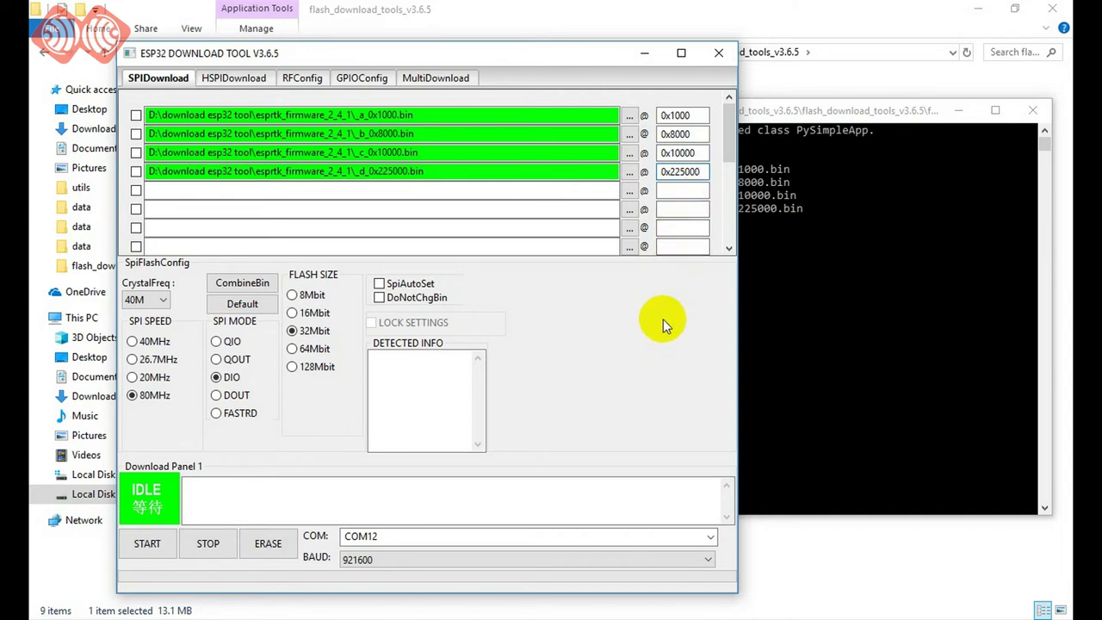
Choose 40M as the crystal frequency and check the SPI speed, SPI mode and flash size settings
{"action": "left_click", "coordinate": [159, 300]}
{"action": "left_click", "coordinate": [138, 311]}
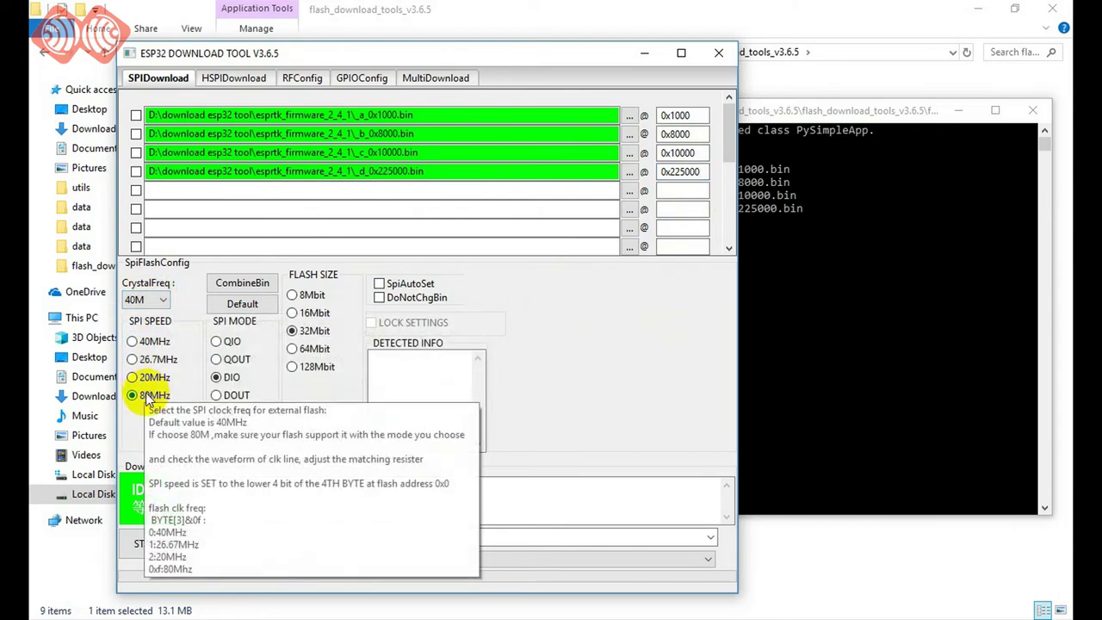
{"action": "mouse_move", "coordinate": [234, 381]}
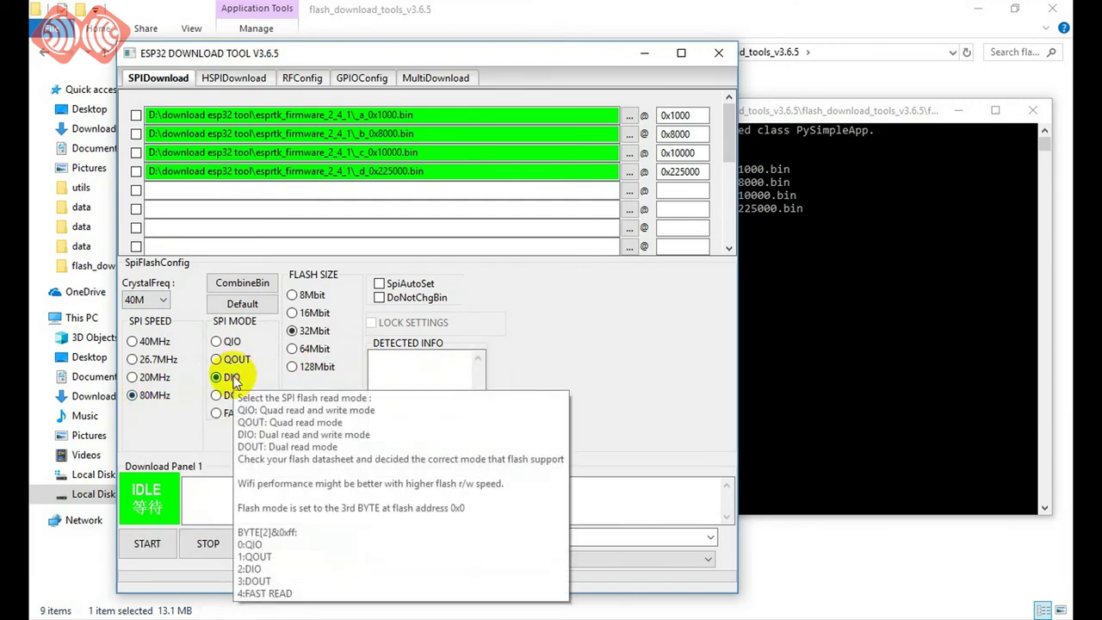
{"action": "mouse_move", "coordinate": [307, 338]}
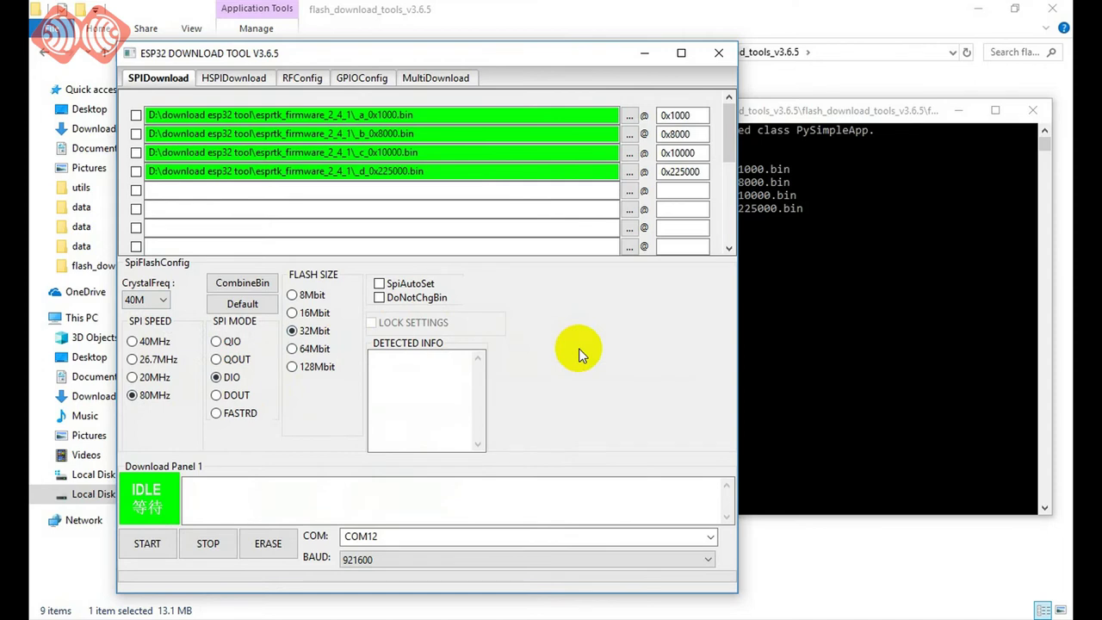
Enable all four firmware rows for downloading, from _a_0x1000.bin through _d_0x225000.bin
{"action": "left_click", "coordinate": [136, 116]}
{"action": "left_click", "coordinate": [136, 134]}
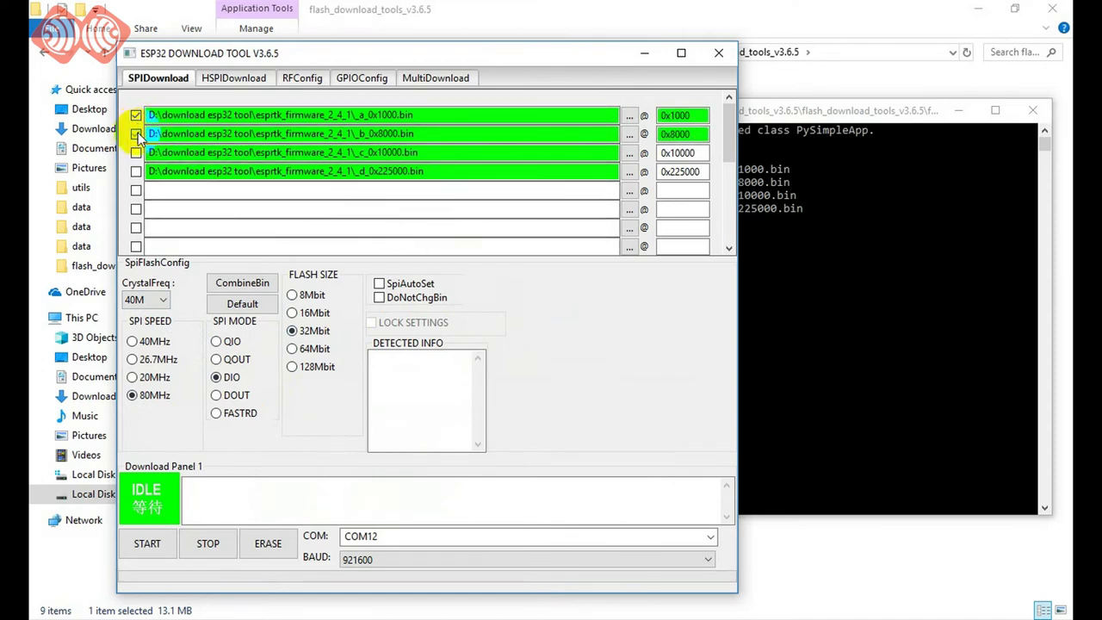
{"action": "left_click", "coordinate": [136, 153]}
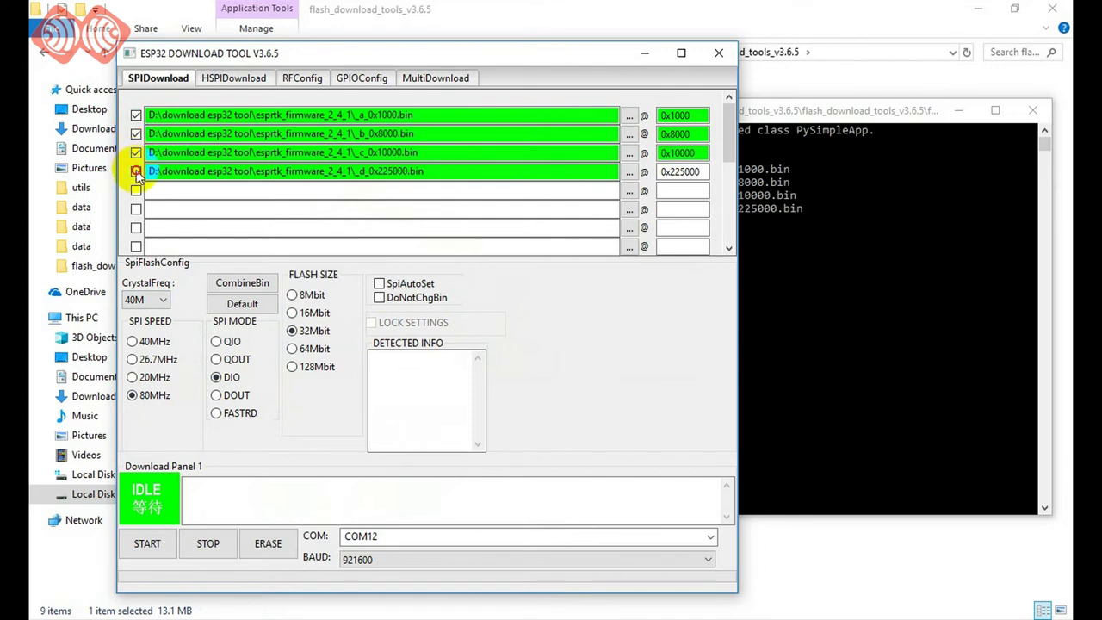
{"action": "left_click", "coordinate": [136, 171]}
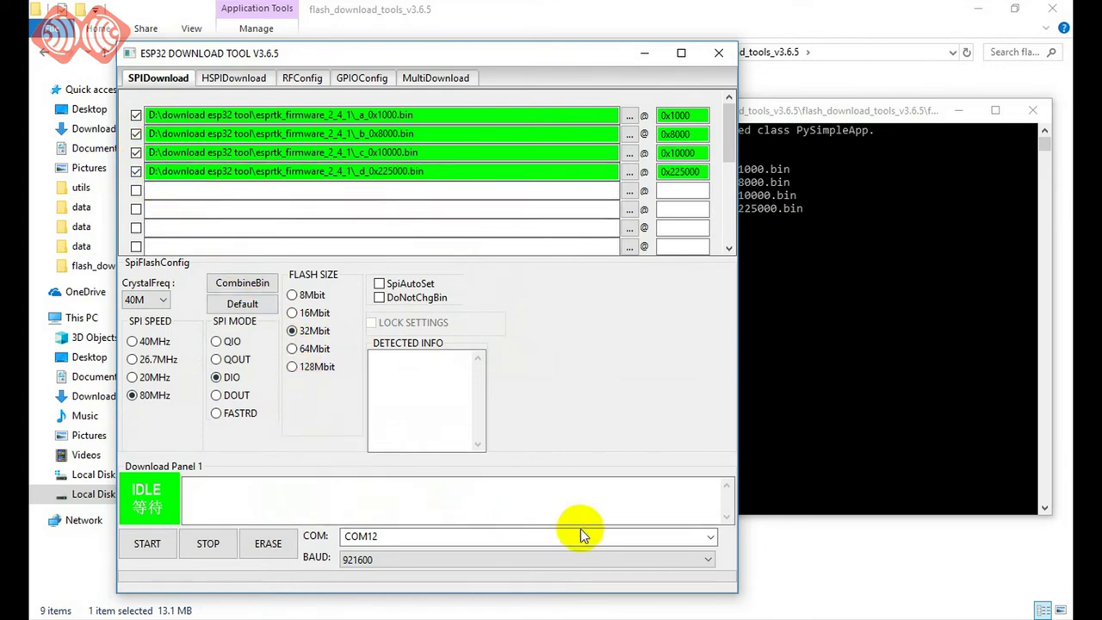
Choose COM12 as the serial port and 921600 as the baud rate for the download
{"action": "left_click", "coordinate": [707, 539]}
{"action": "left_click", "coordinate": [708, 538]}
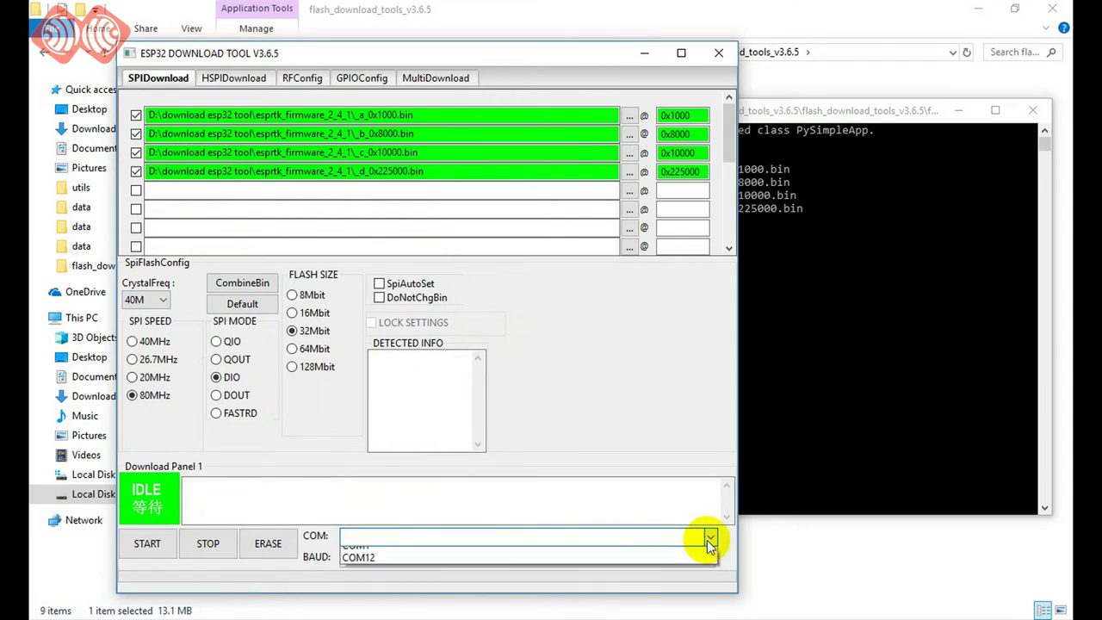
{"action": "left_click", "coordinate": [667, 578]}
{"action": "left_click", "coordinate": [702, 559]}
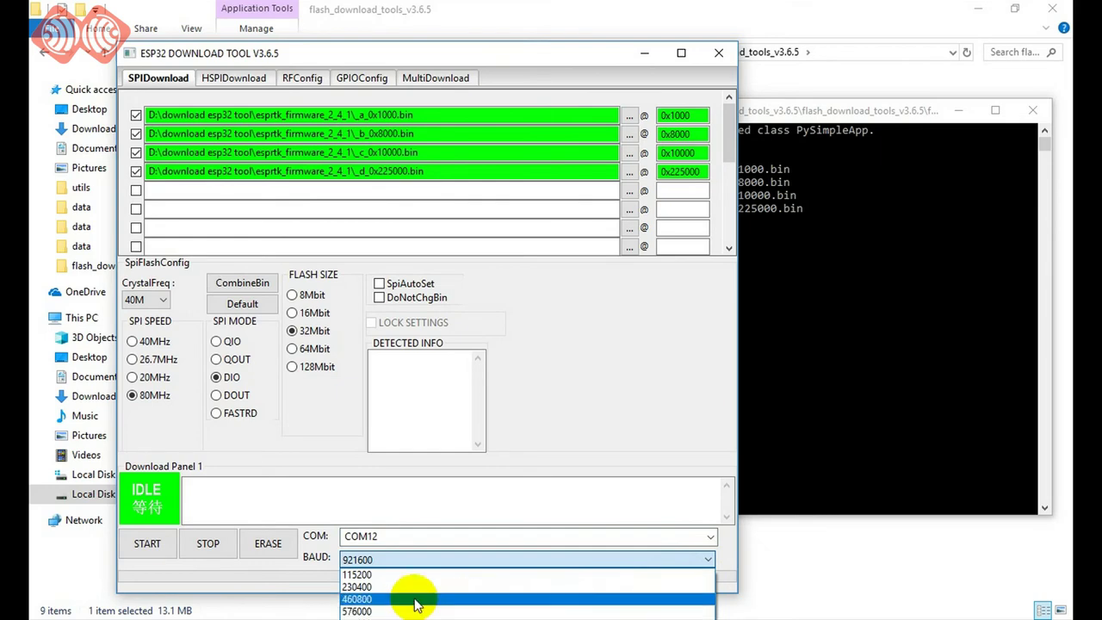
{"action": "left_click", "coordinate": [459, 47]}
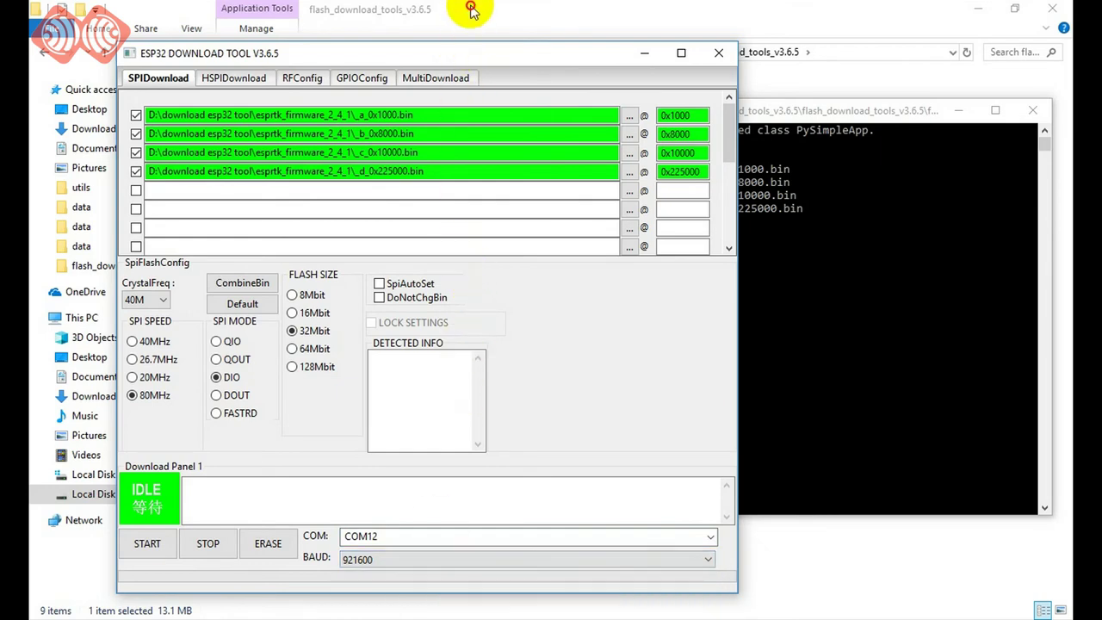
{"action": "left_click_drag", "start_coordinate": [459, 51], "coordinate": [462, 19]}
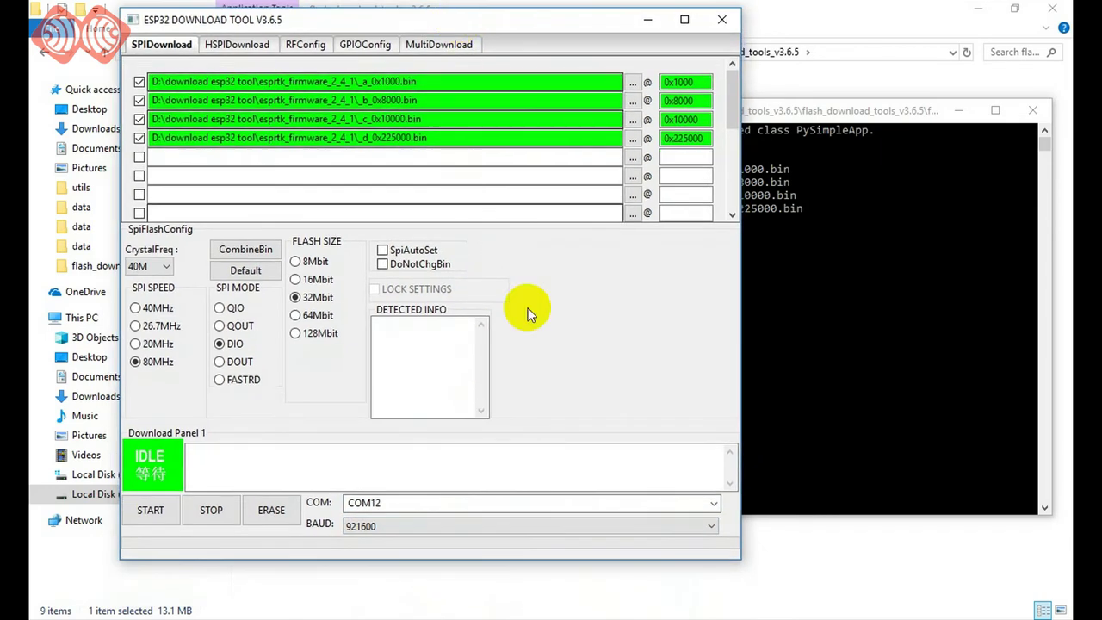
{"action": "left_click", "coordinate": [622, 521]}
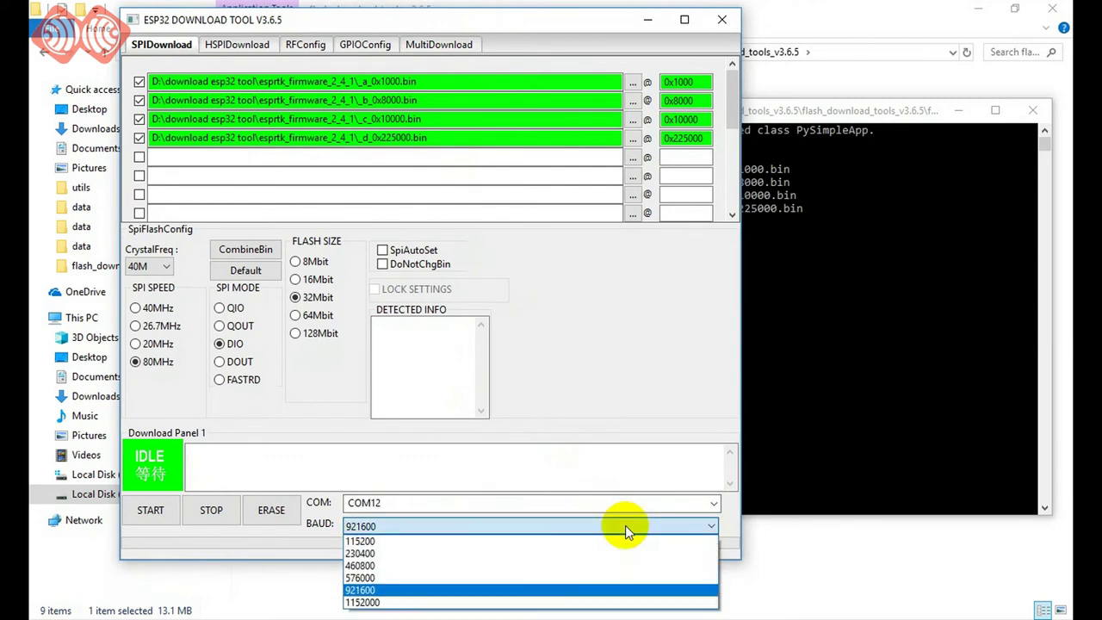
{"action": "left_click", "coordinate": [511, 586]}
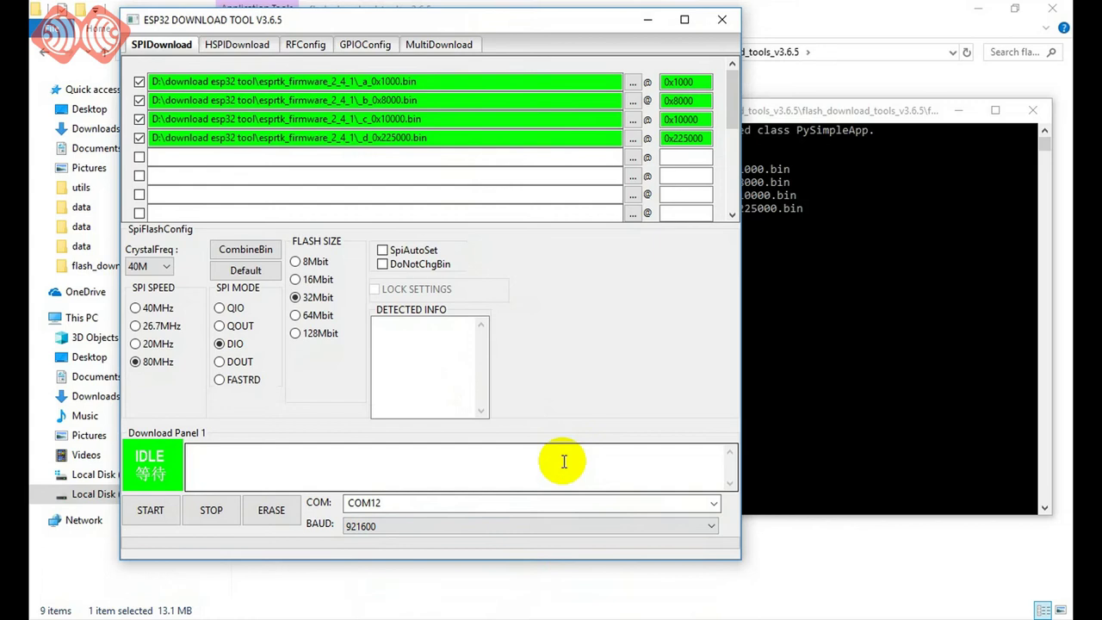
Flash the four enabled firmware files to the ESP32 board and stop the download session once flashing completes
{"action": "left_click", "coordinate": [162, 517]}
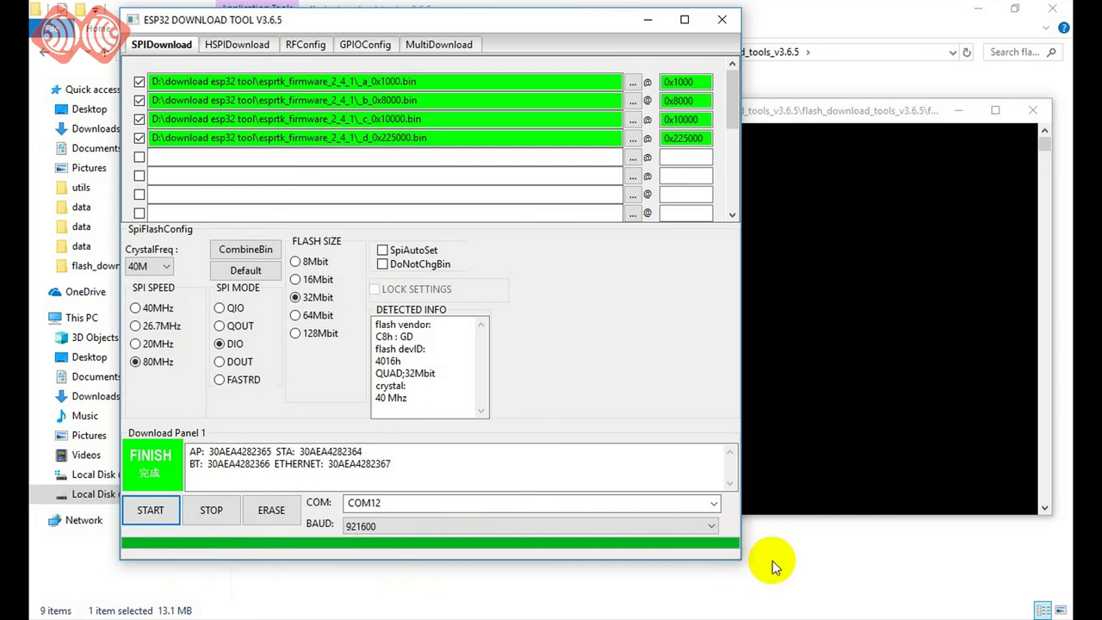
{"action": "left_click", "coordinate": [212, 510]}
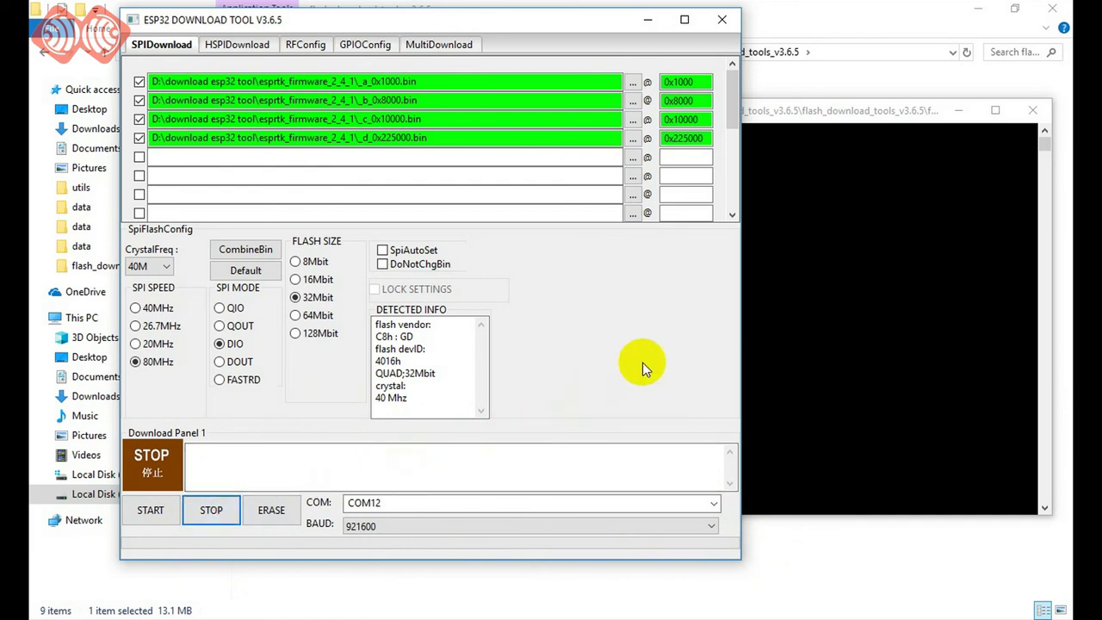
Close the ESP32 download tool and its console window
{"action": "key", "text": "Tab"}
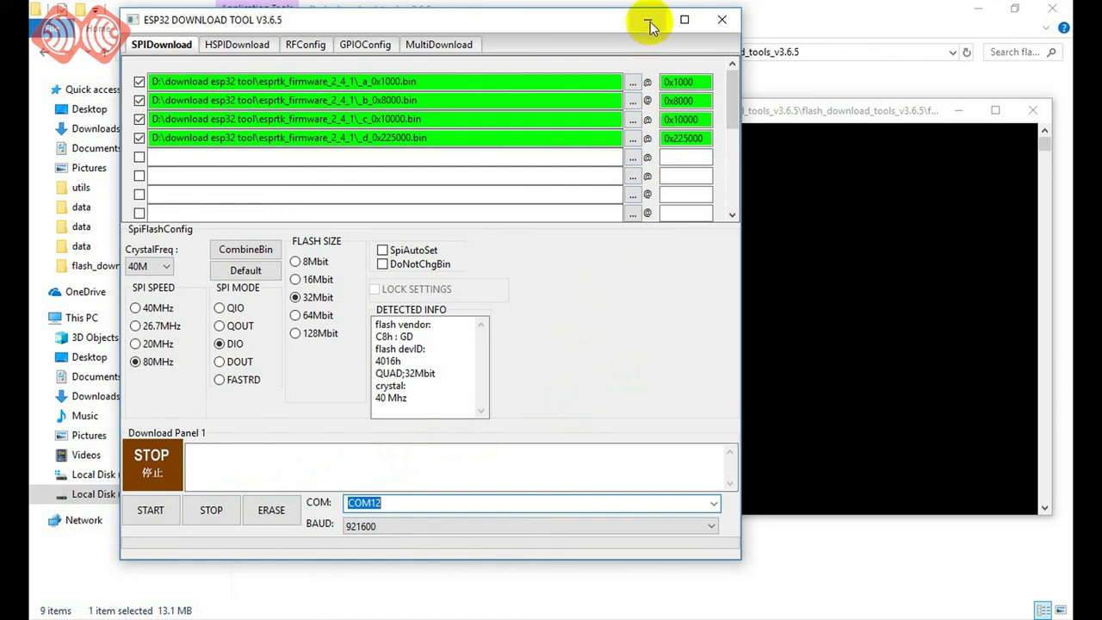
{"action": "left_click", "coordinate": [720, 21]}
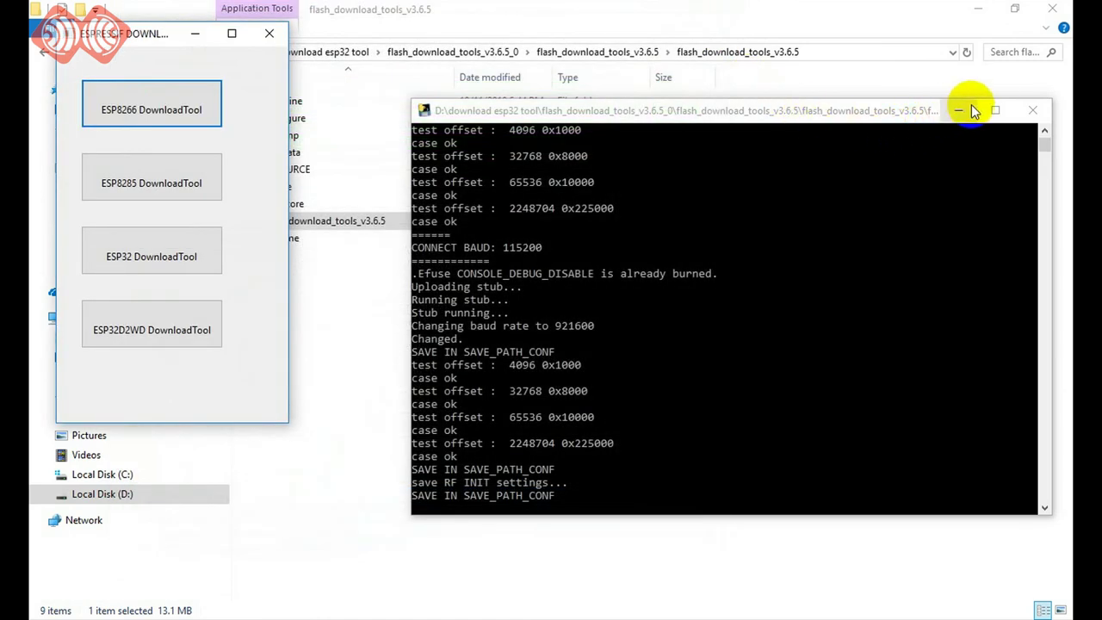
{"action": "left_click", "coordinate": [1030, 110]}
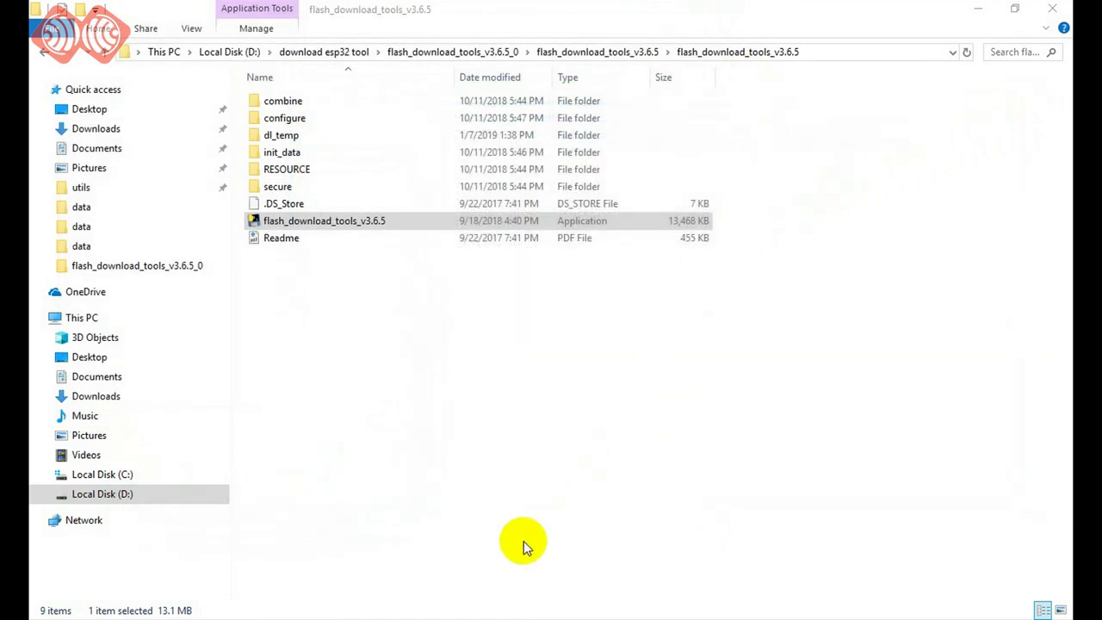